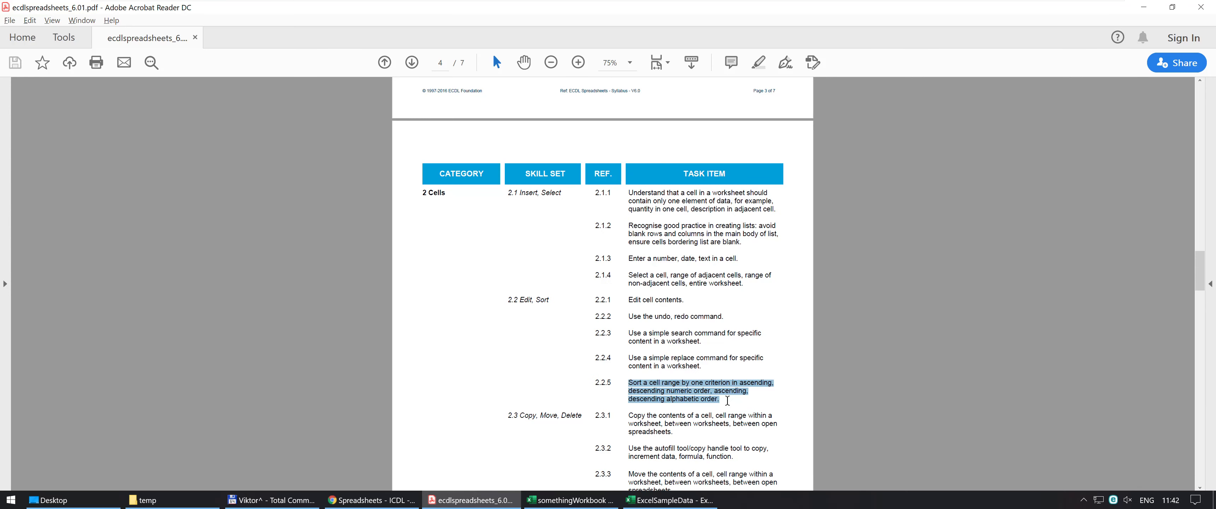
Switch to the somethingWorkbook spreadsheet in Excel and delete blank row 8 between the Apple and Peach entries
{"action": "key", "text": "alt+Tab"}
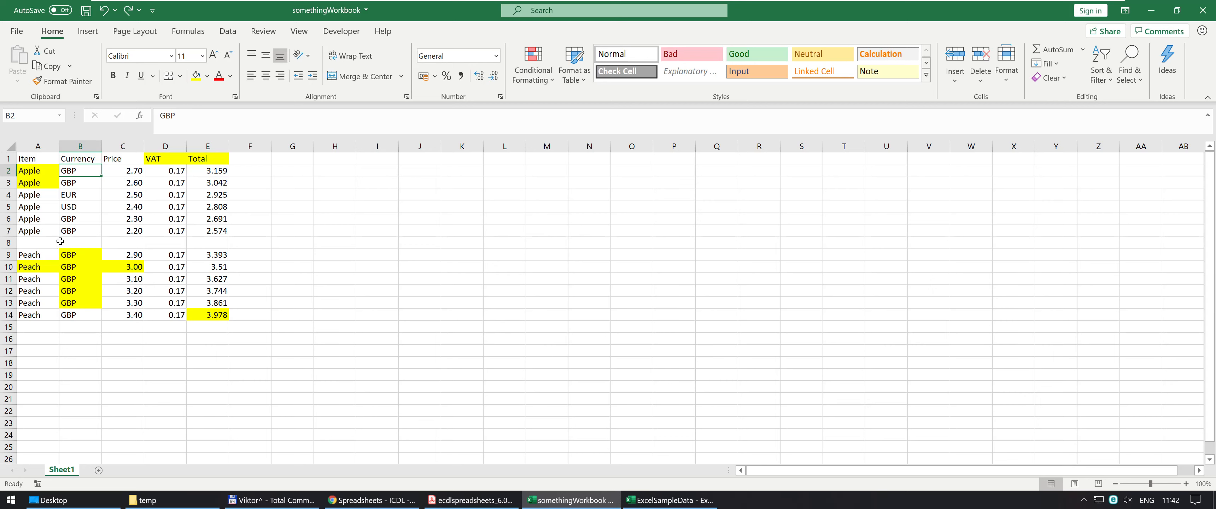
{"action": "left_click", "coordinate": [8, 242]}
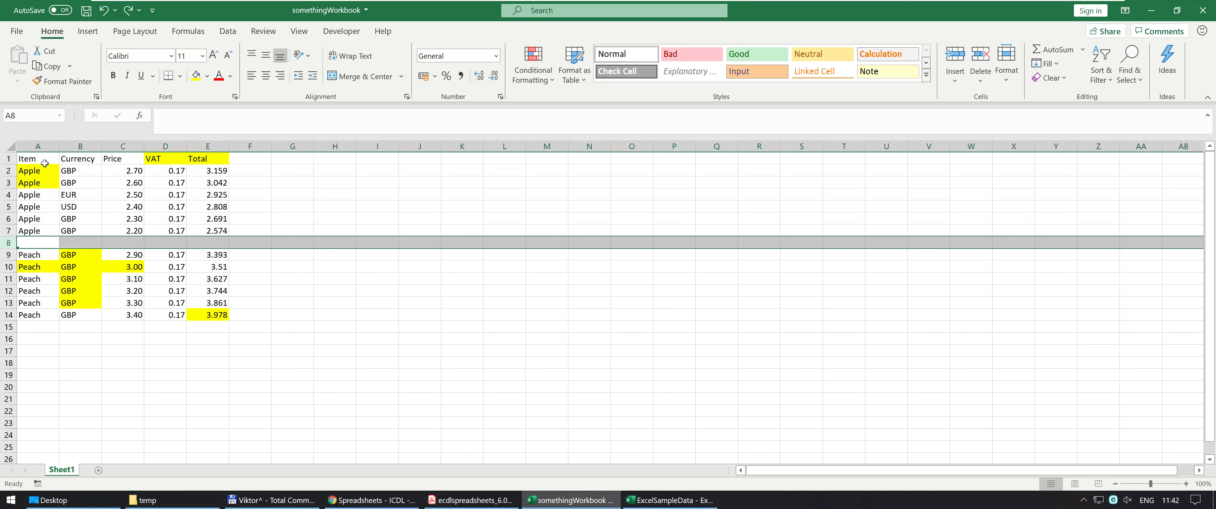
{"action": "left_click_drag", "start_coordinate": [34, 158], "coordinate": [28, 315]}
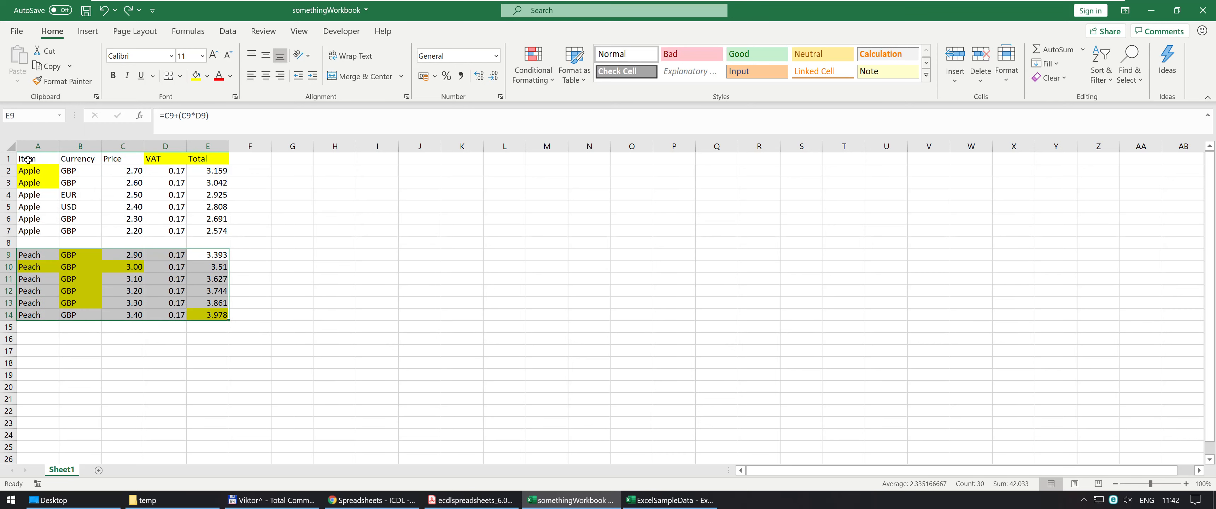
{"action": "left_click_drag", "start_coordinate": [29, 160], "coordinate": [218, 316]}
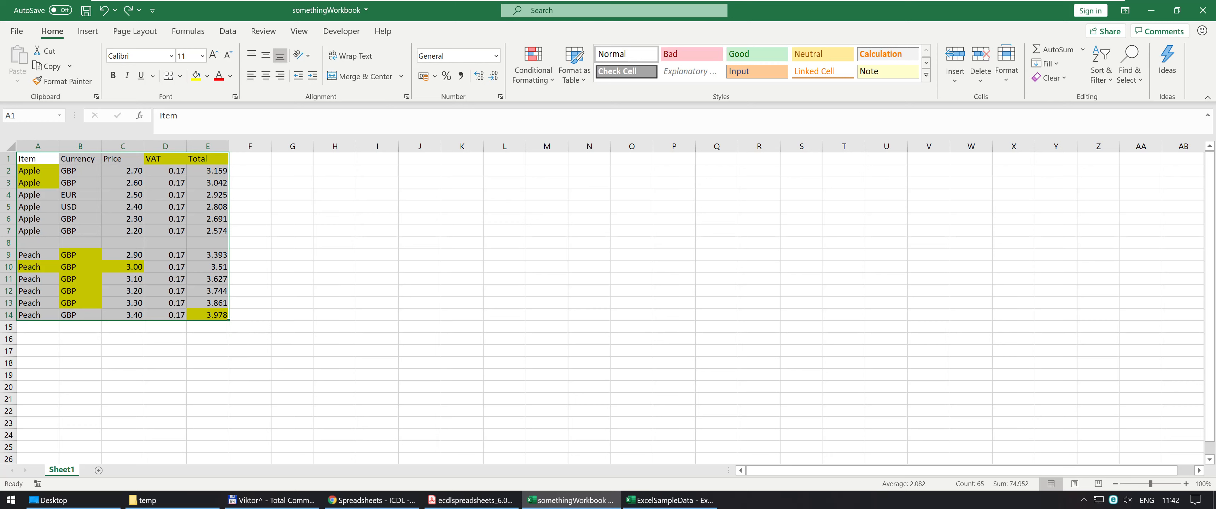
{"action": "left_click_drag", "start_coordinate": [31, 243], "coordinate": [207, 239]}
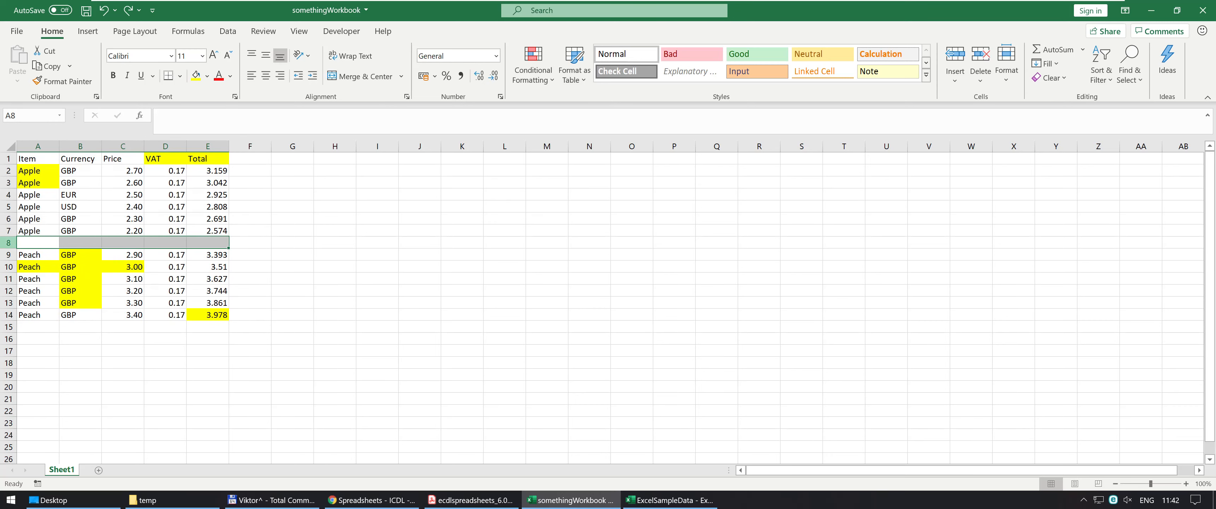
{"action": "right_click", "coordinate": [10, 244]}
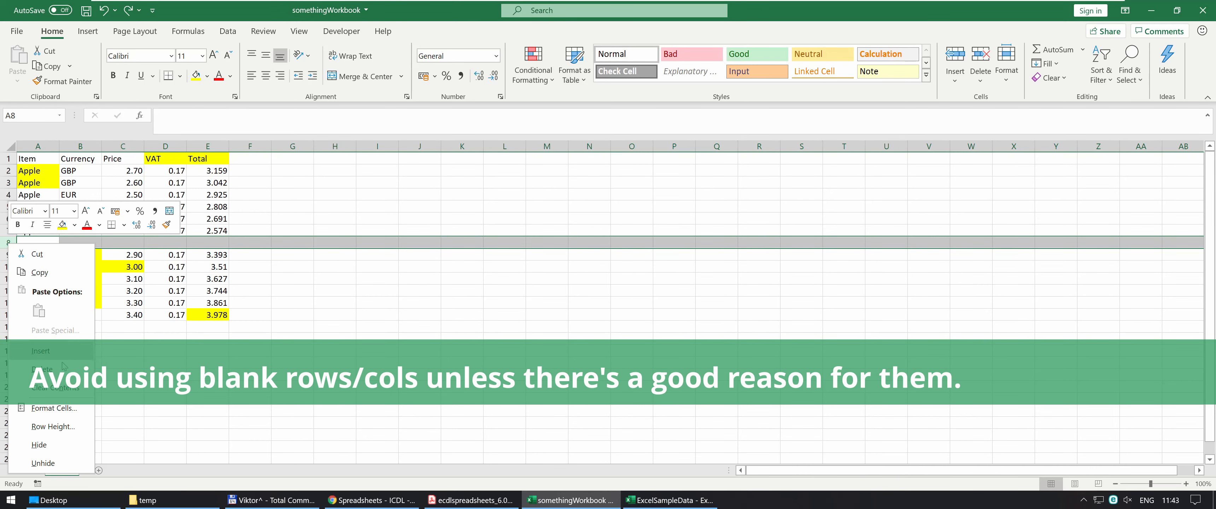
{"action": "left_click", "coordinate": [41, 369]}
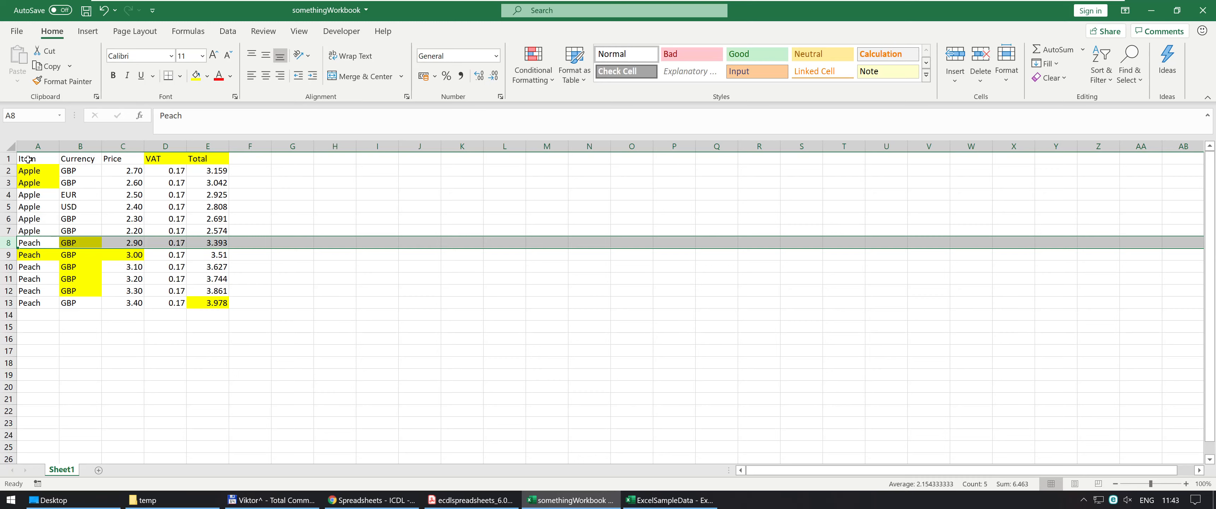
Examine the text columns A:B, the numeric columns C:E and row 2's price, VAT and total, and check the syllabus sorting item 2.2.5
{"action": "left_click_drag", "start_coordinate": [35, 147], "coordinate": [72, 147]}
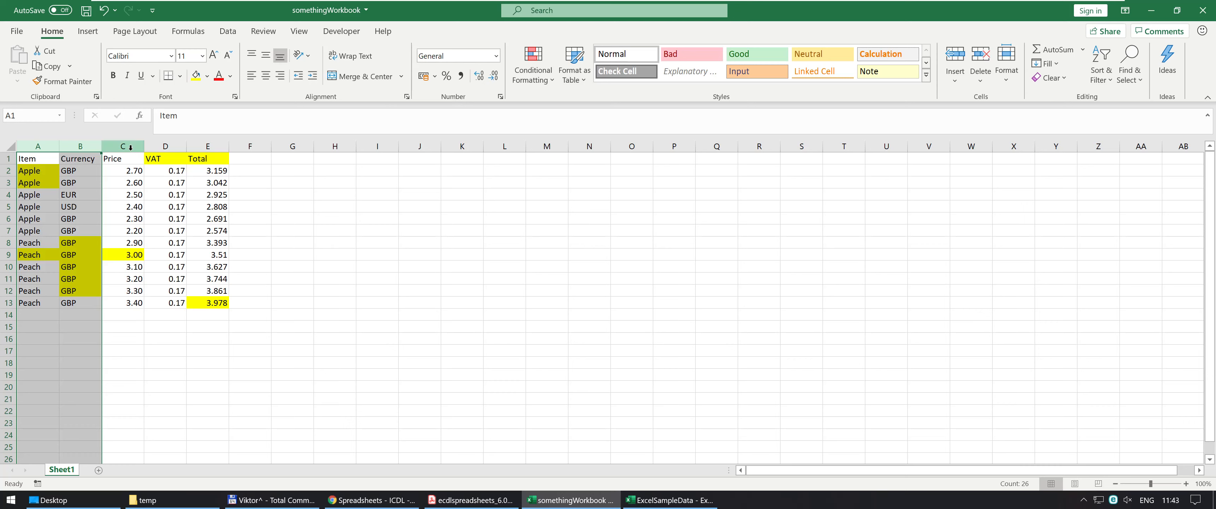
{"action": "left_click_drag", "start_coordinate": [131, 148], "coordinate": [200, 150]}
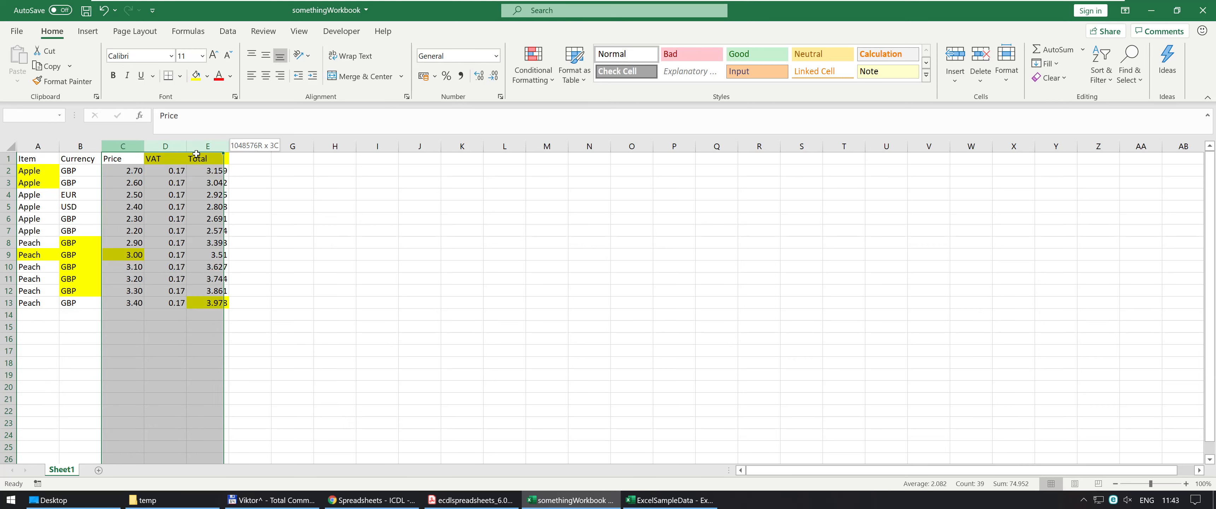
{"action": "left_click", "coordinate": [132, 172]}
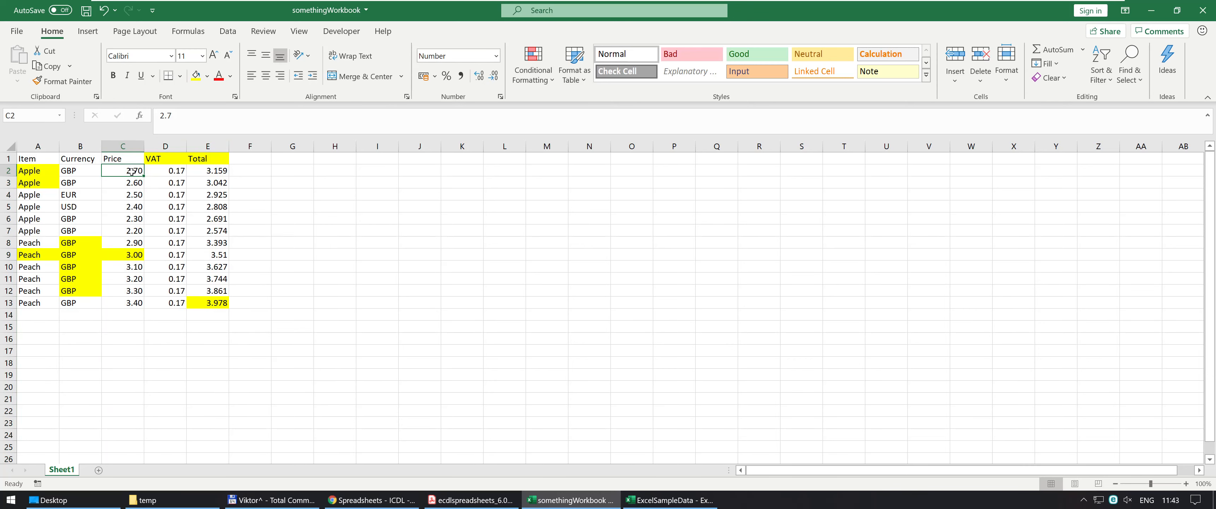
{"action": "key", "text": "Right"}
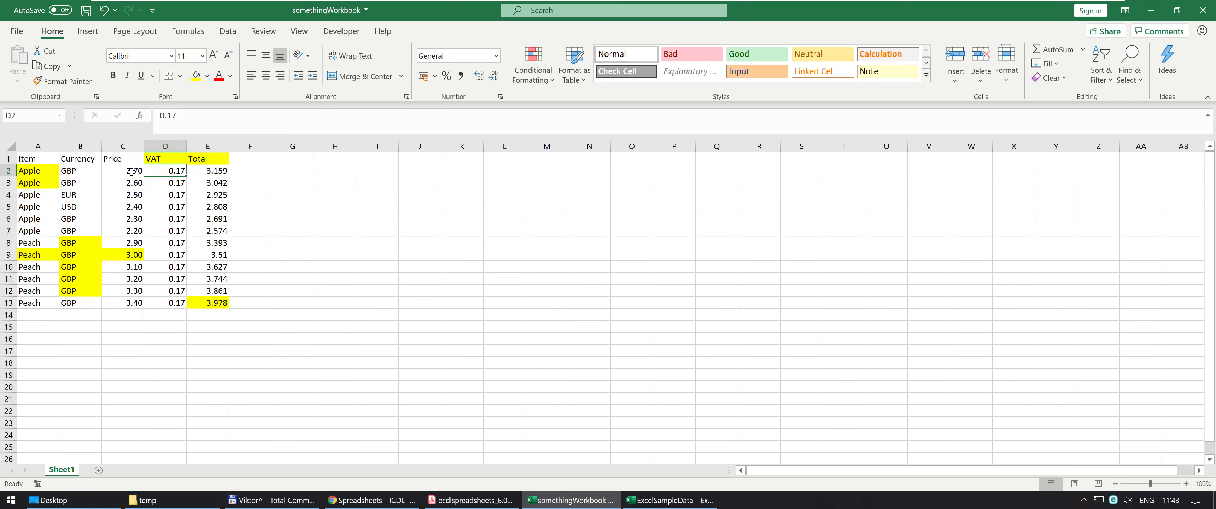
{"action": "key", "text": "Right"}
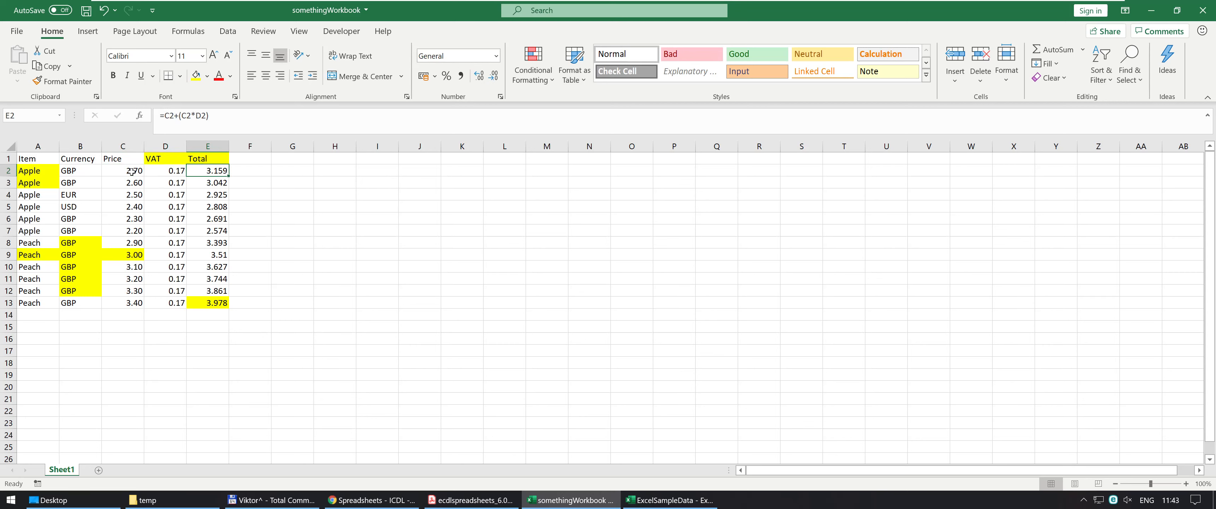
{"action": "key", "text": "alt+Tab"}
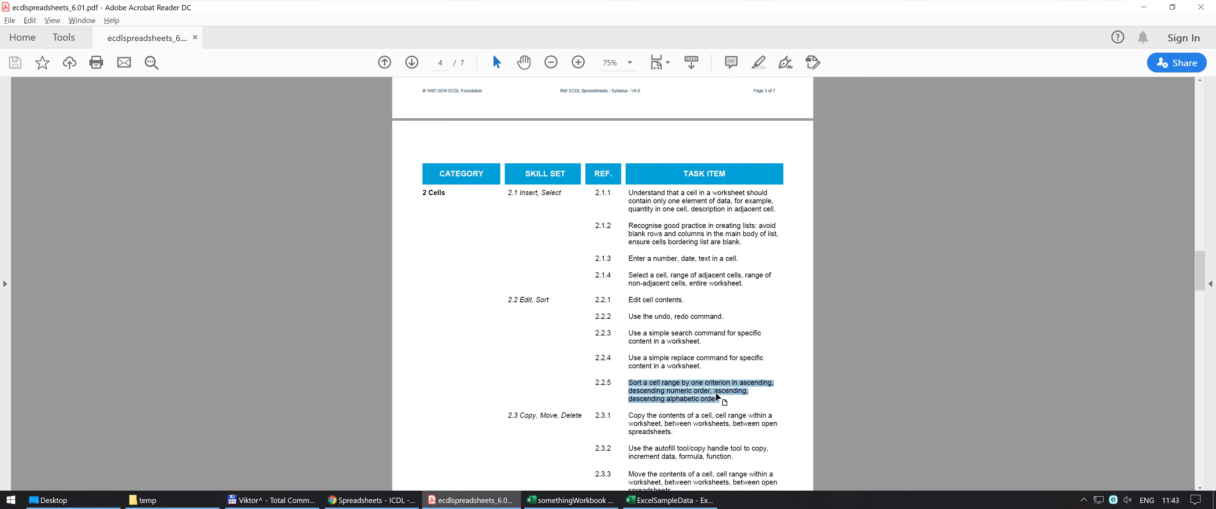
{"action": "key", "text": "alt+Tab"}
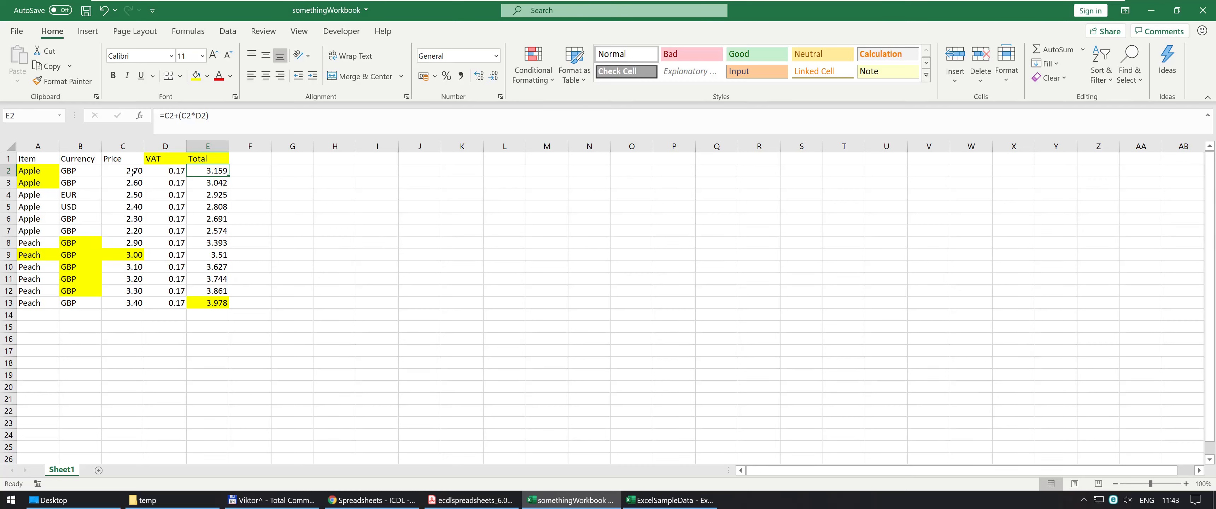
Sort the table by the Price column from largest to smallest, and re-sort it from smallest to largest
{"action": "left_click", "coordinate": [124, 146]}
{"action": "left_click", "coordinate": [127, 194]}
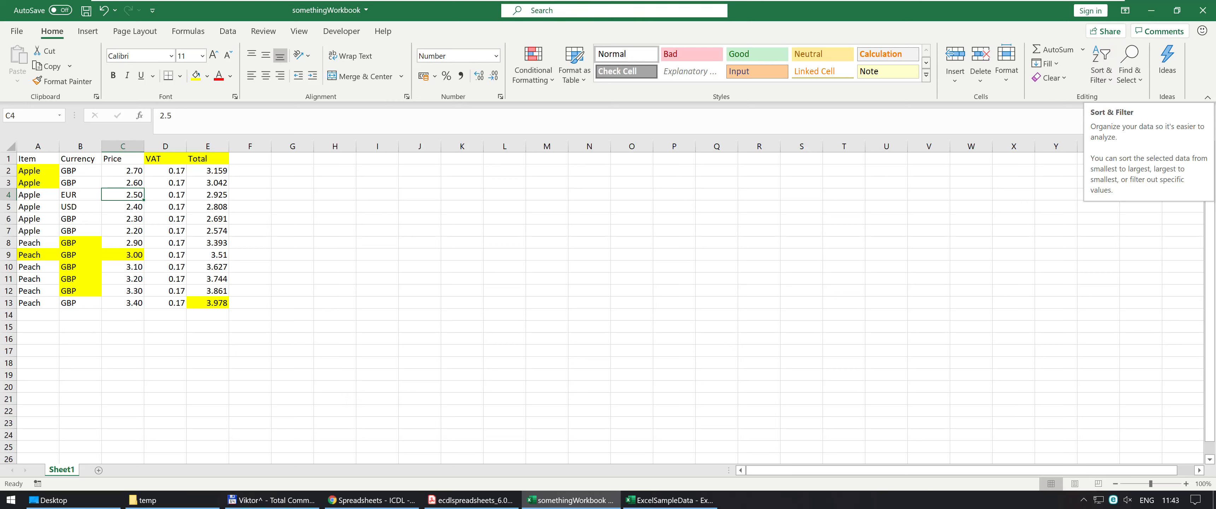
{"action": "left_click", "coordinate": [1103, 62]}
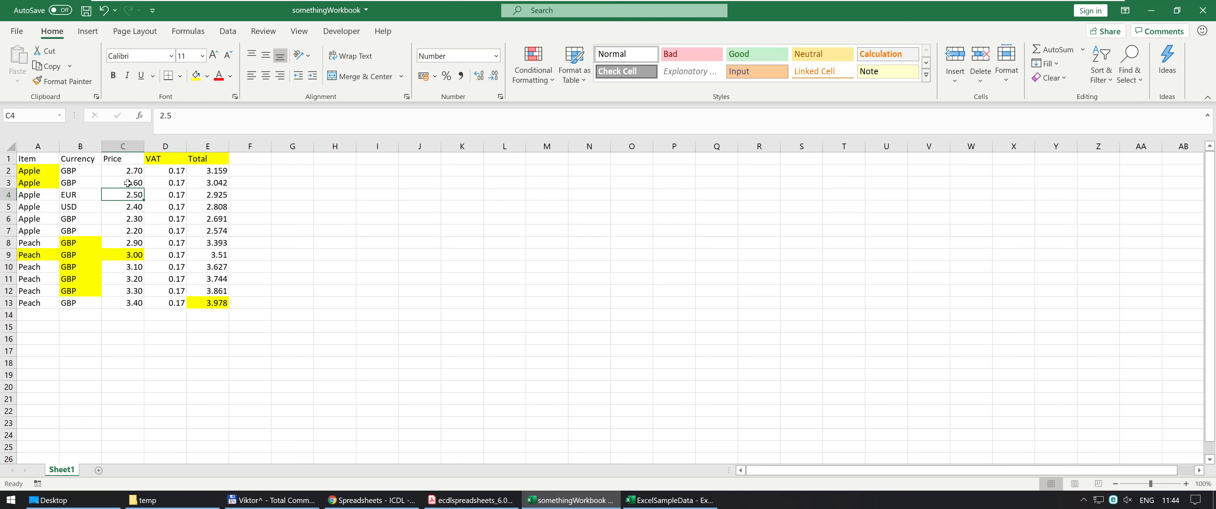
{"action": "left_click", "coordinate": [125, 289]}
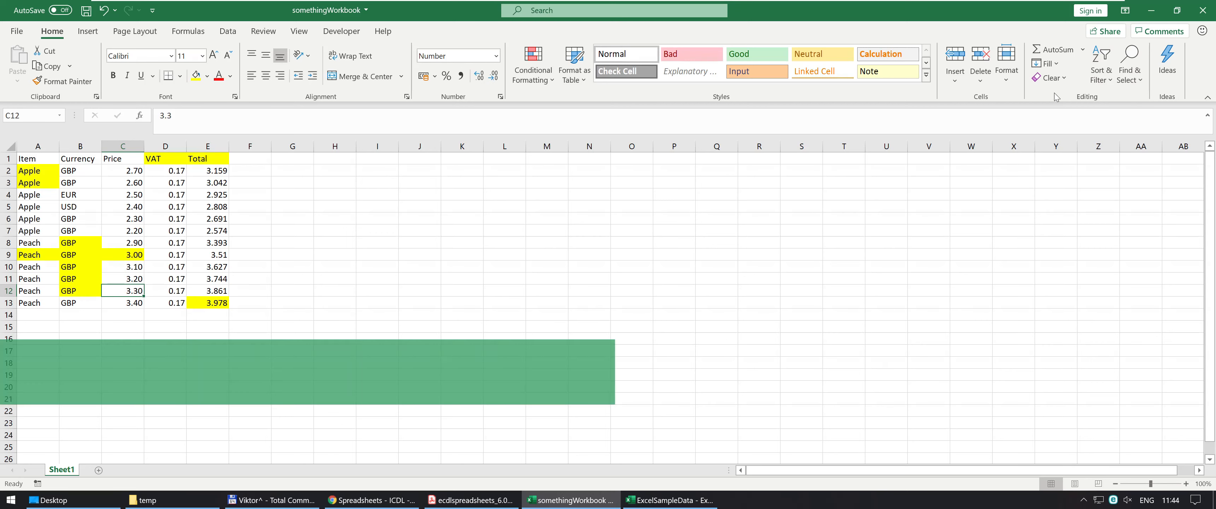
{"action": "left_click", "coordinate": [1107, 75]}
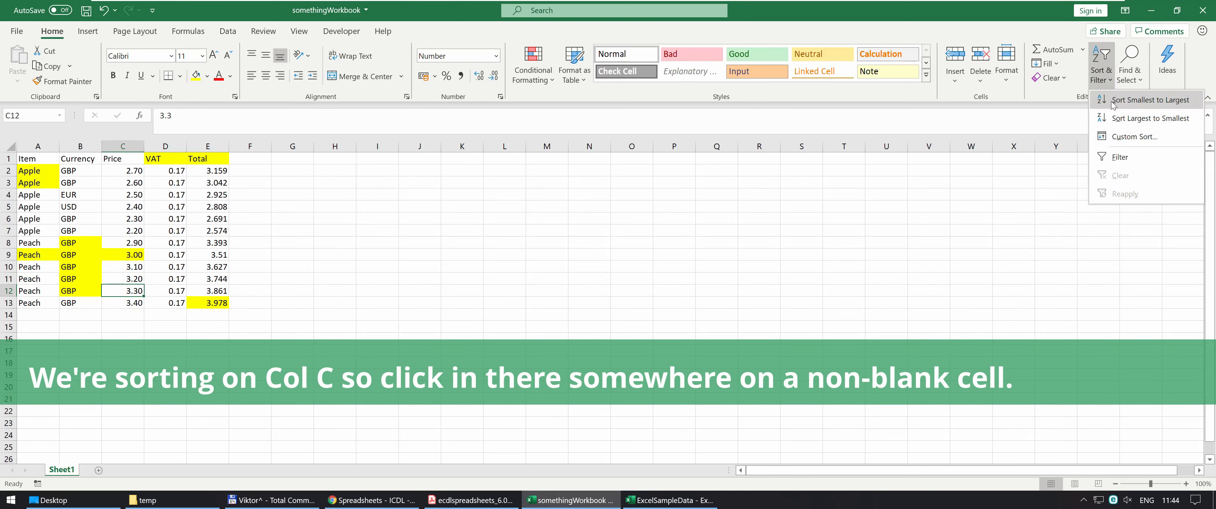
{"action": "left_click", "coordinate": [1120, 119]}
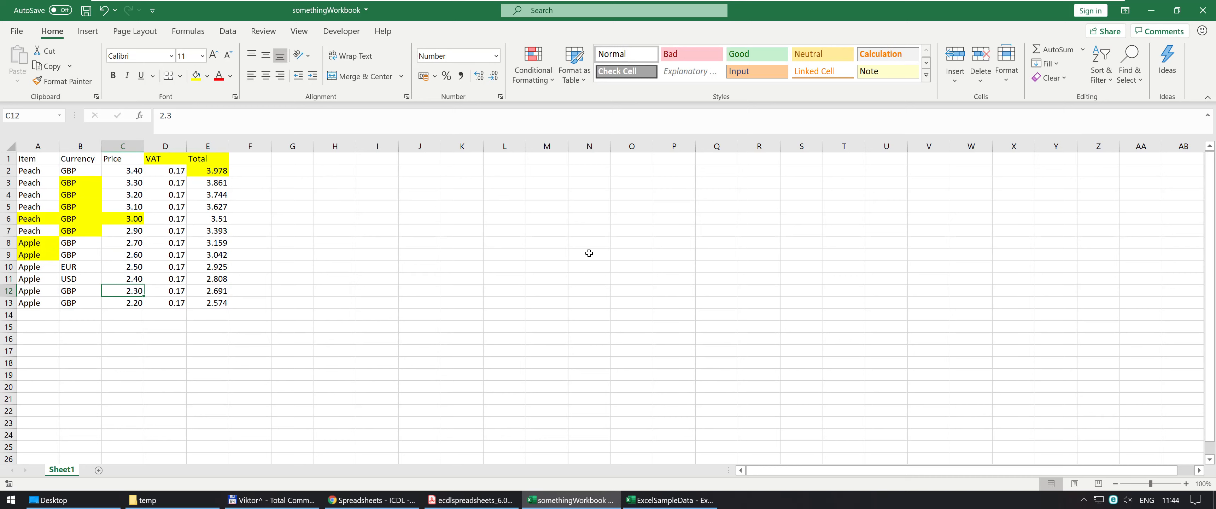
{"action": "left_click", "coordinate": [1103, 63]}
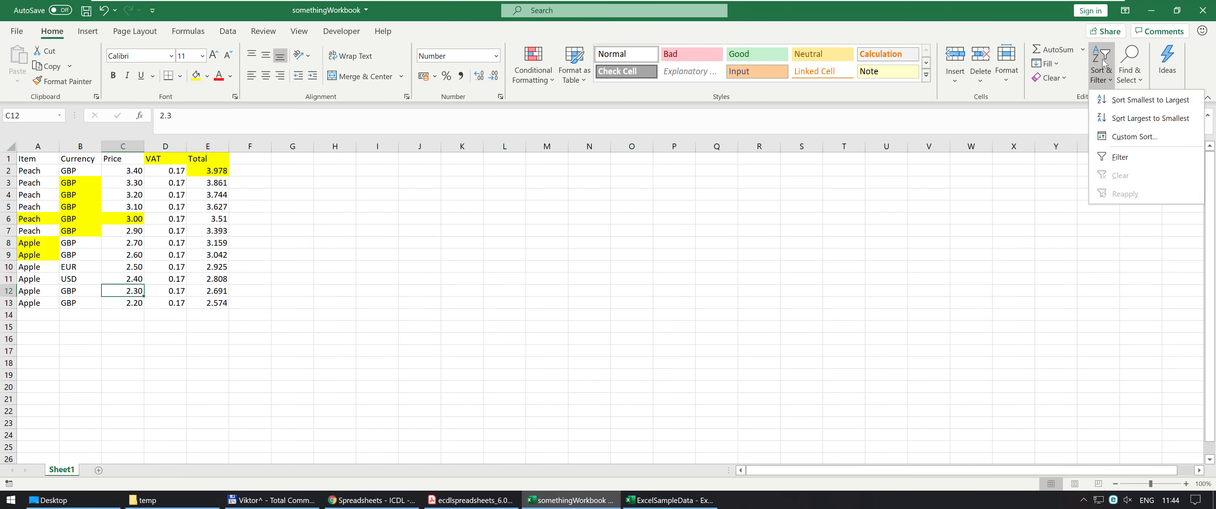
{"action": "left_click", "coordinate": [1139, 100]}
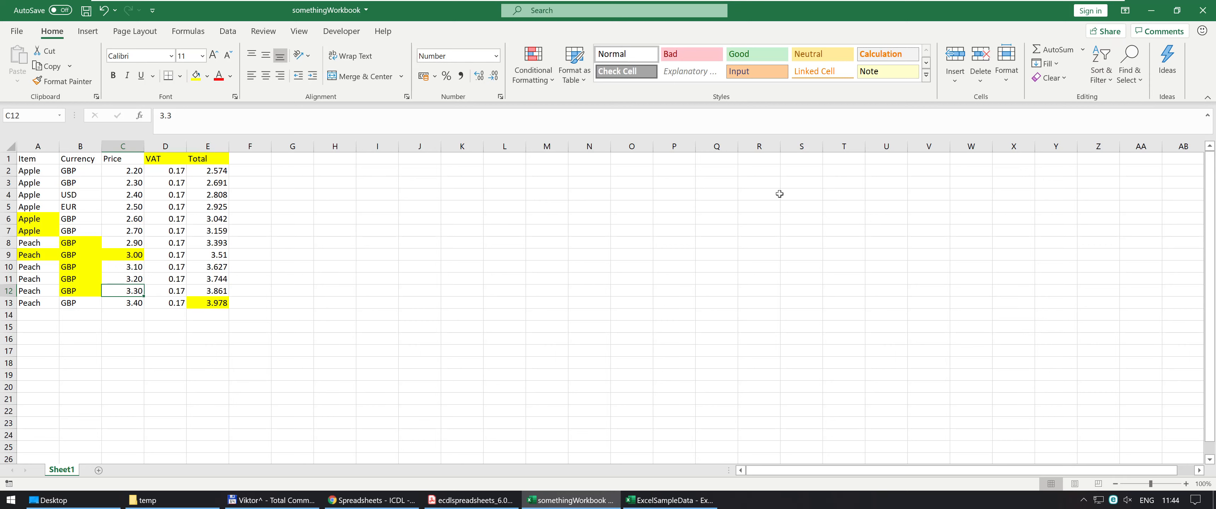
Sort the table by the Currency column from A to Z, and re-sort it from Z to A
{"action": "left_click", "coordinate": [81, 173]}
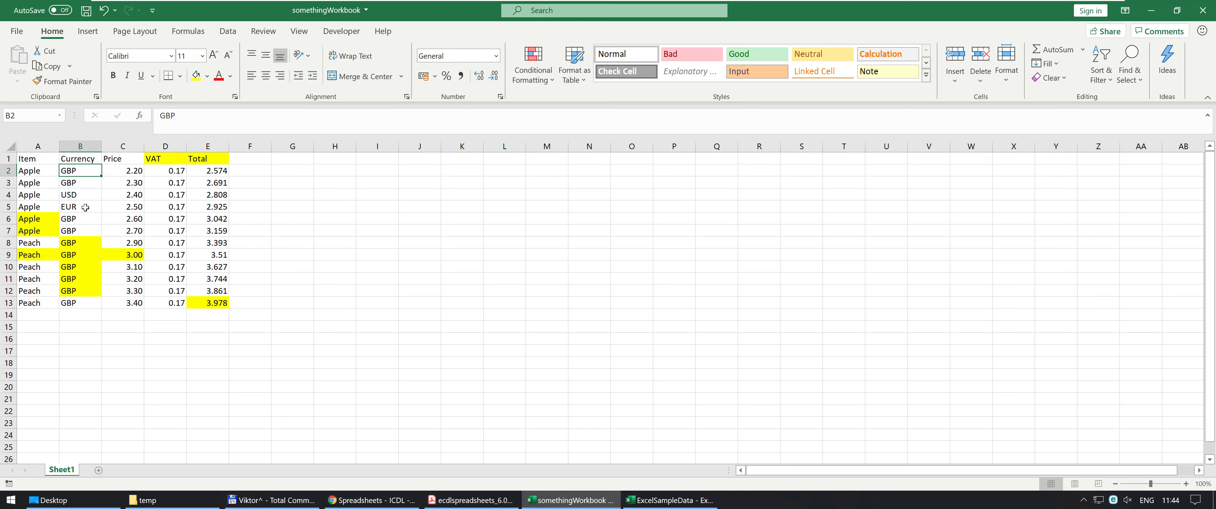
{"action": "left_click", "coordinate": [1107, 70]}
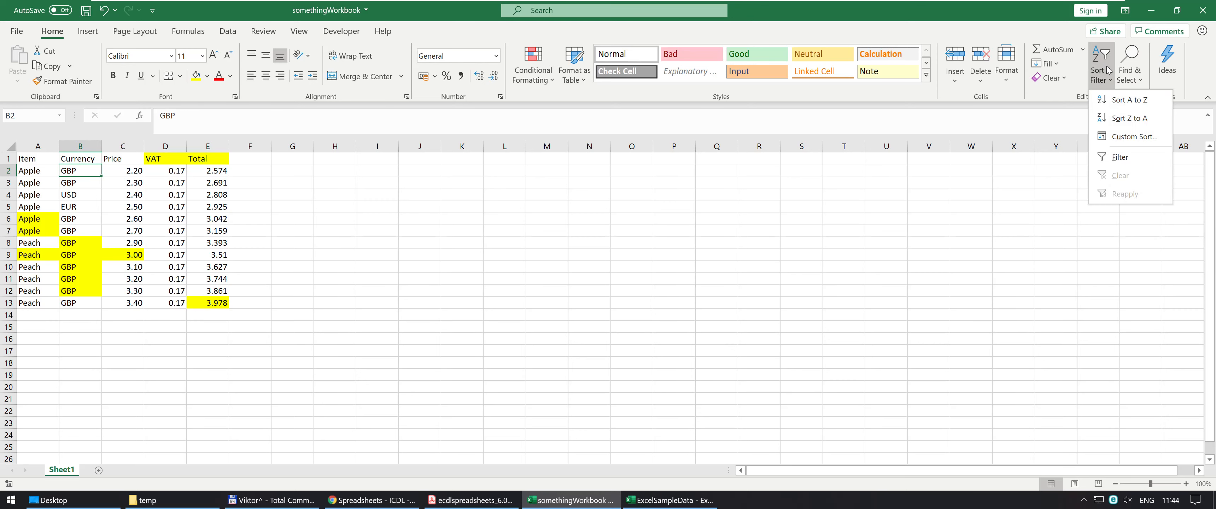
{"action": "left_click", "coordinate": [1124, 104]}
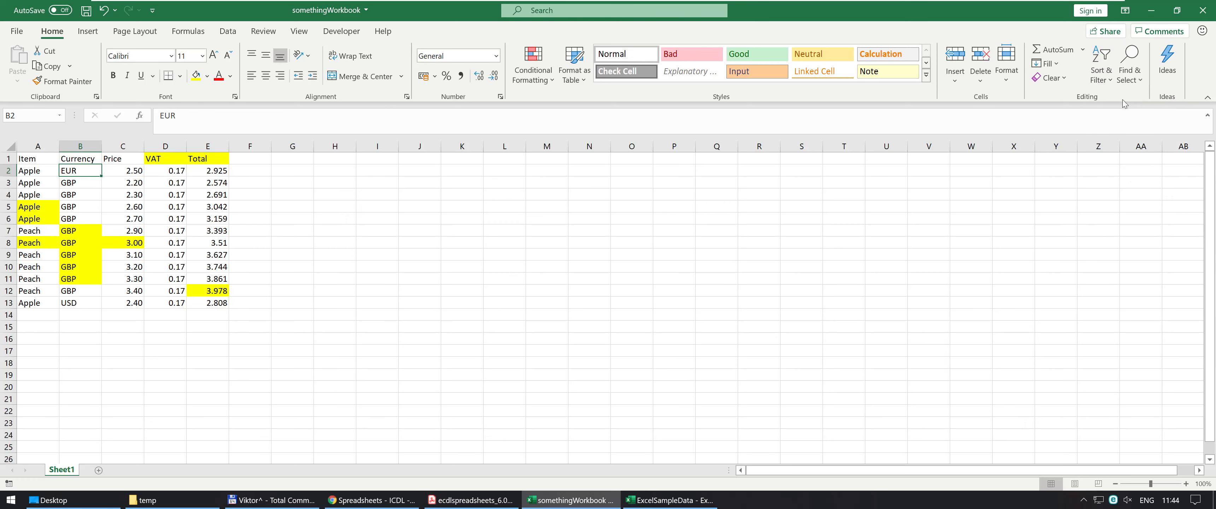
{"action": "left_click", "coordinate": [1101, 71]}
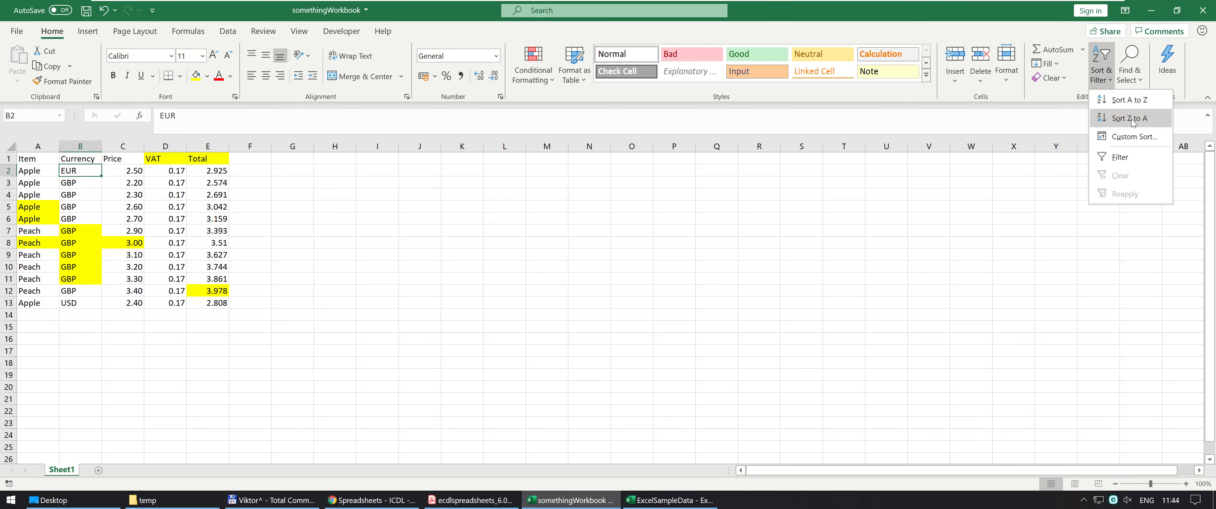
{"action": "left_click", "coordinate": [1132, 119]}
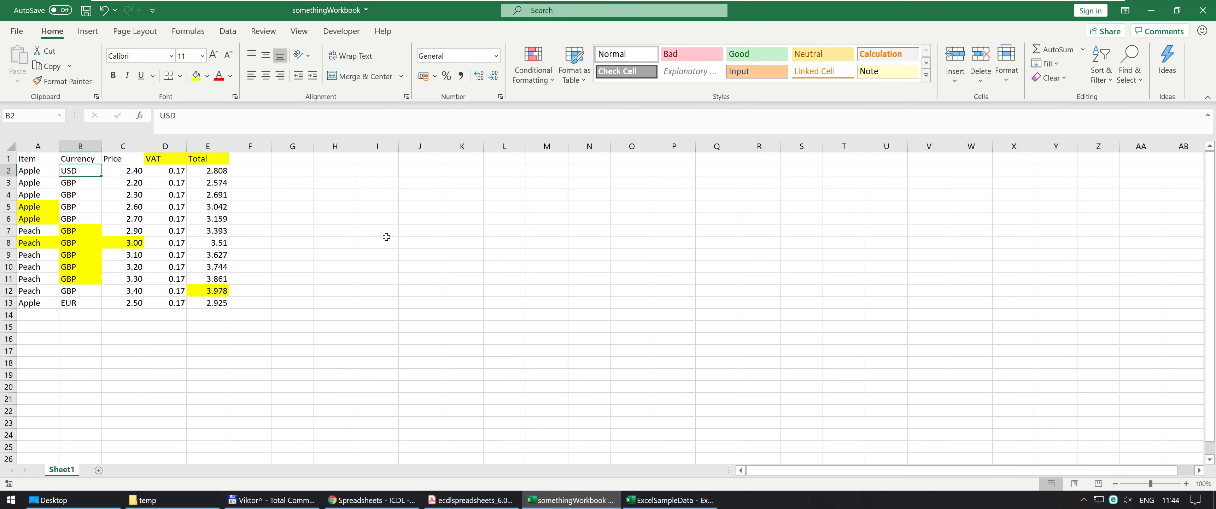
Examine the Custom Sort choices for column, sort-on criterion and order, and leave without applying a sort
{"action": "left_click", "coordinate": [1098, 68]}
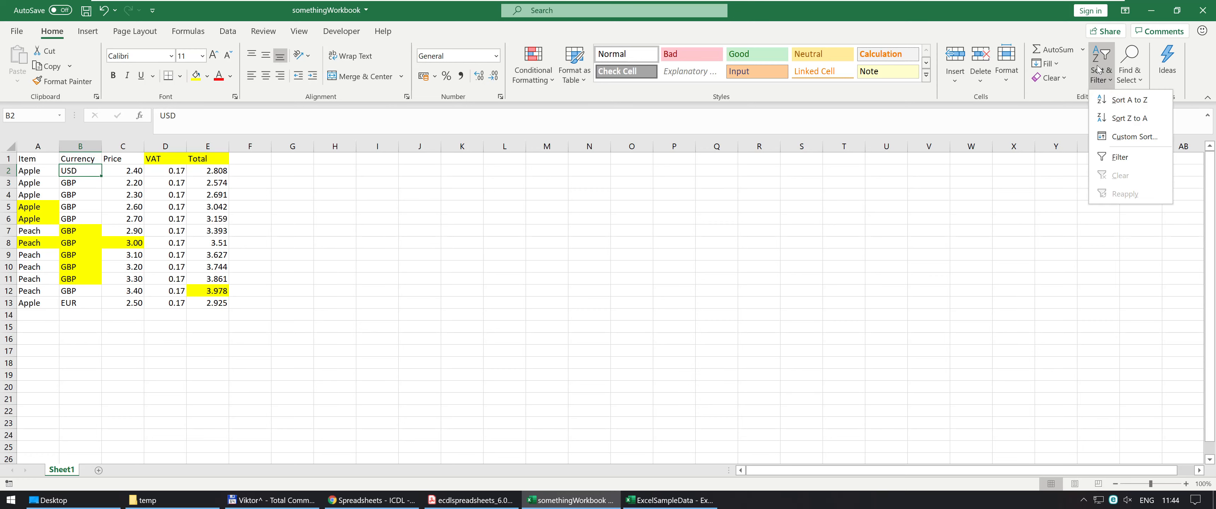
{"action": "left_click", "coordinate": [1124, 138]}
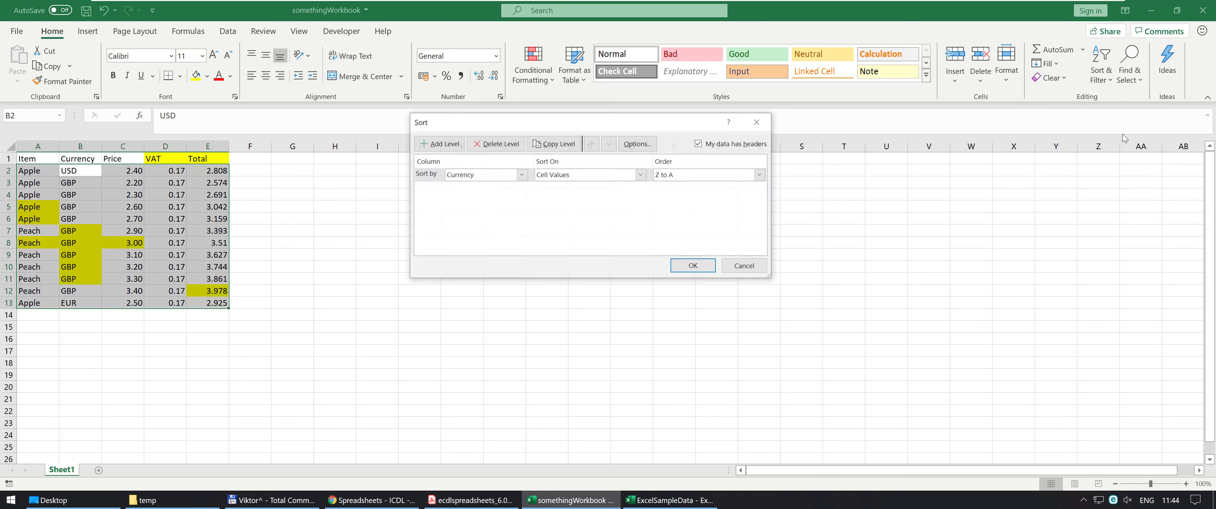
{"action": "left_click", "coordinate": [482, 176]}
{"action": "left_click", "coordinate": [482, 176]}
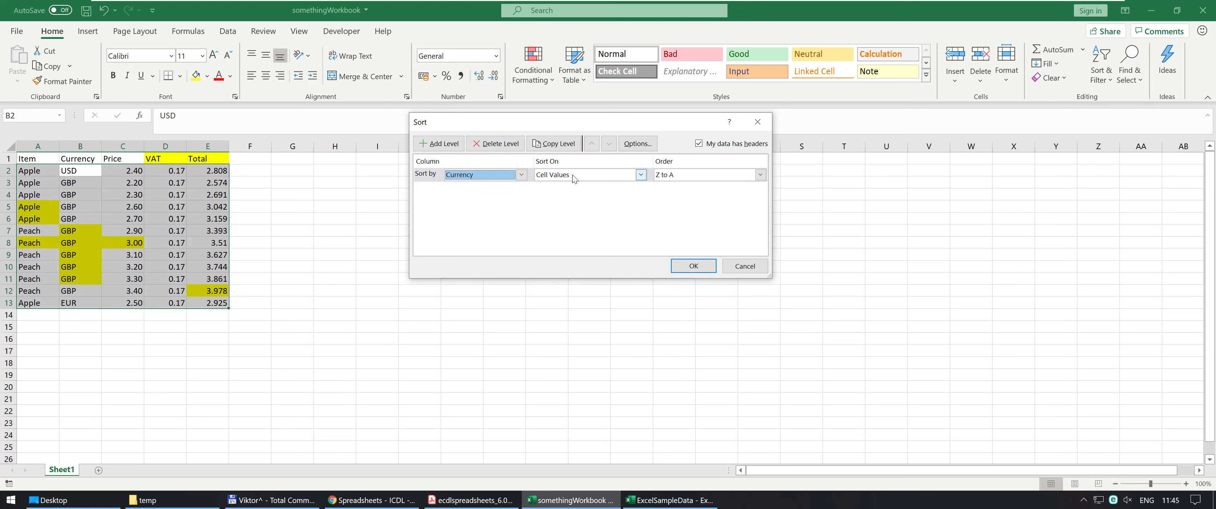
{"action": "left_click", "coordinate": [577, 178]}
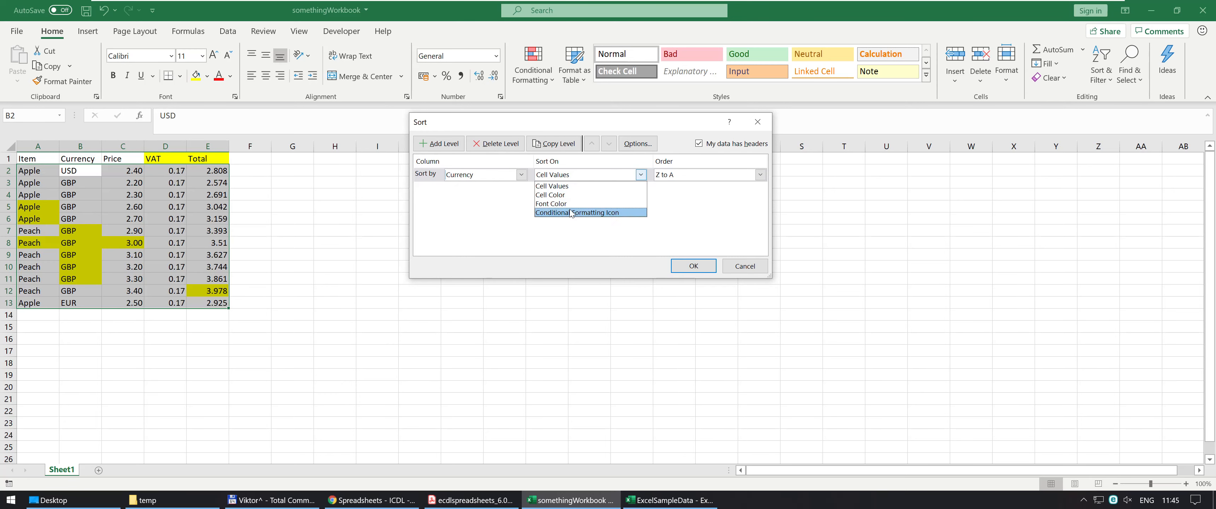
{"action": "left_click", "coordinate": [709, 176]}
{"action": "left_click", "coordinate": [709, 176]}
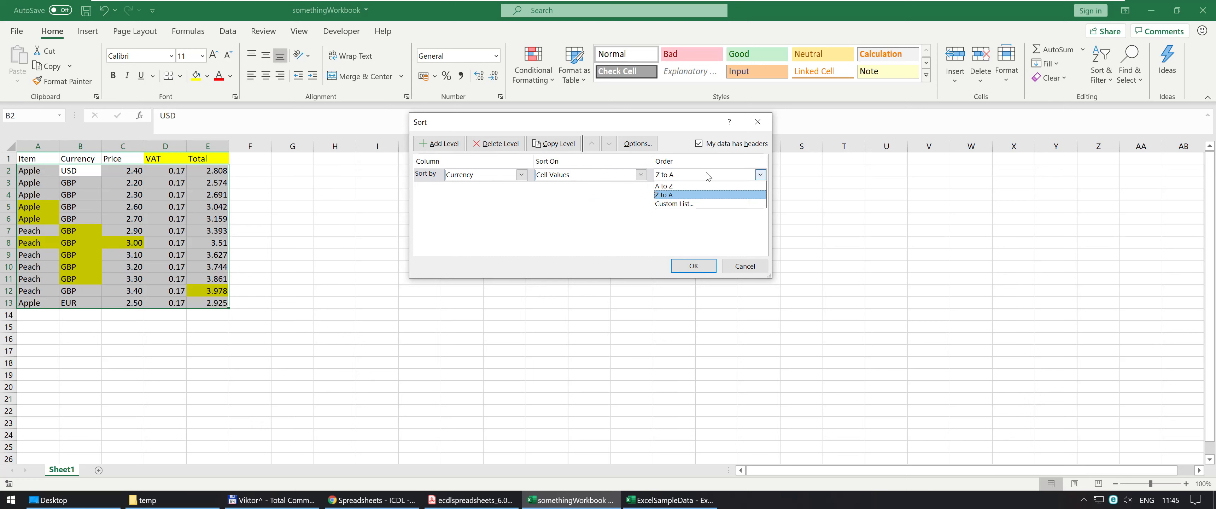
{"action": "left_click", "coordinate": [698, 194]}
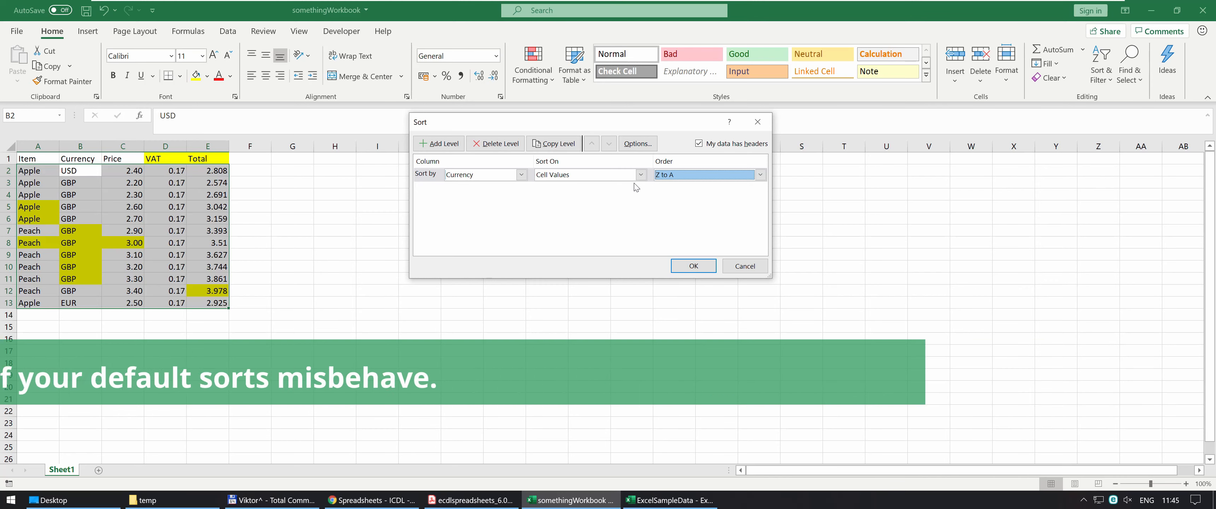
{"action": "left_click", "coordinate": [743, 267]}
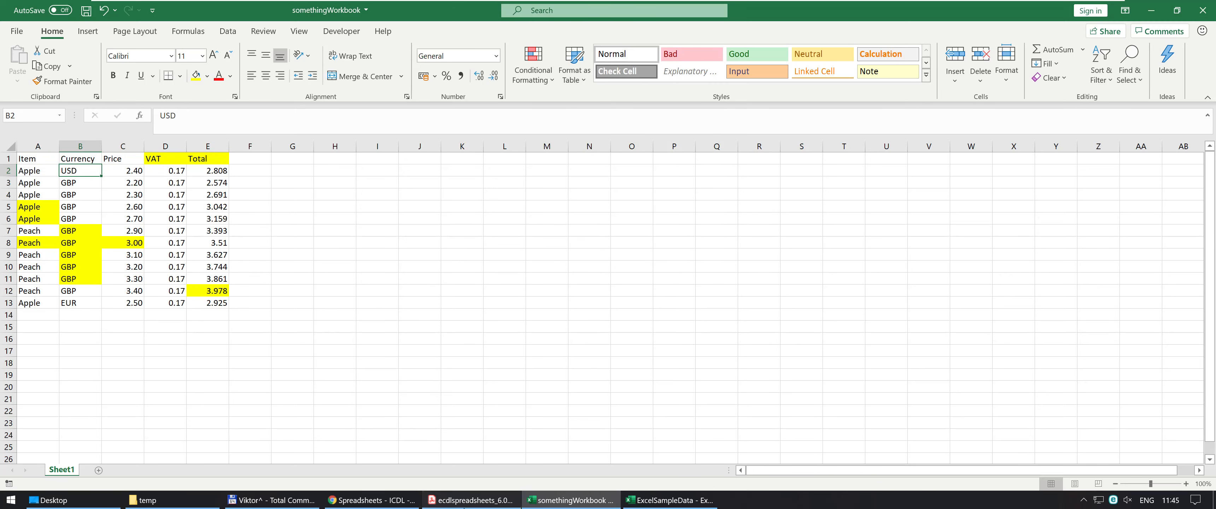
Switch to the ecdlspreadsheets_6.01.pdf syllabus in Acrobat Reader and view the items following 2.2.5
{"action": "left_click", "coordinate": [470, 500]}
{"action": "scroll", "coordinate": [585, 412], "scroll_direction": "down", "scroll_amount": 2}
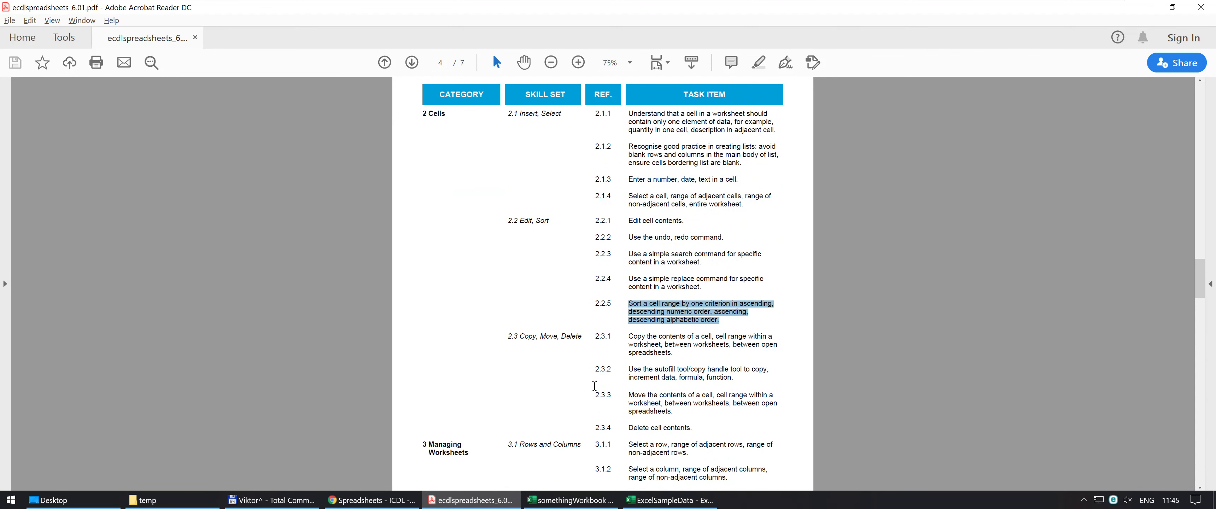